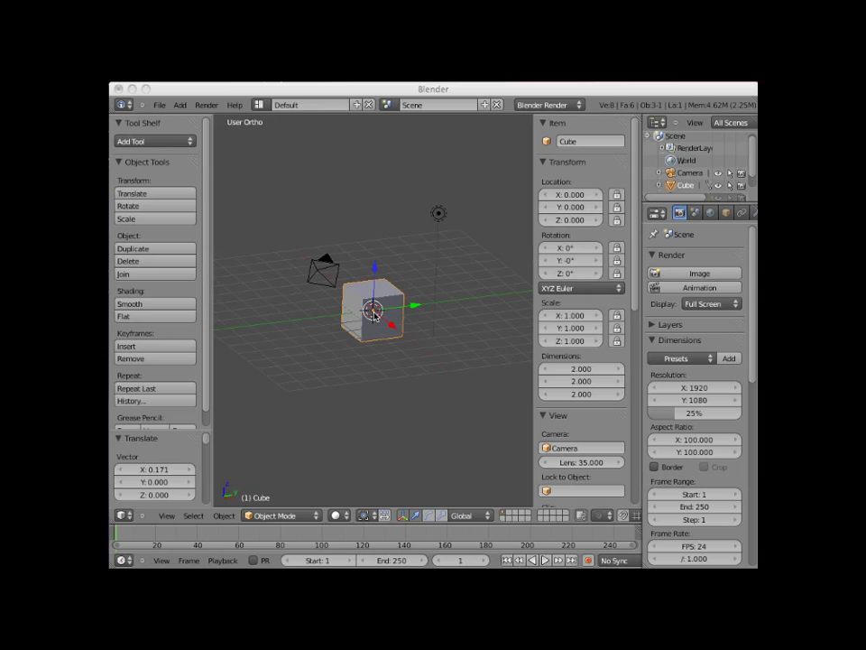
Step: Move the cube along X, Y and Z to about 5.038, -4.113, 3.085
{"action": "left_click", "coordinate": [430, 396]}
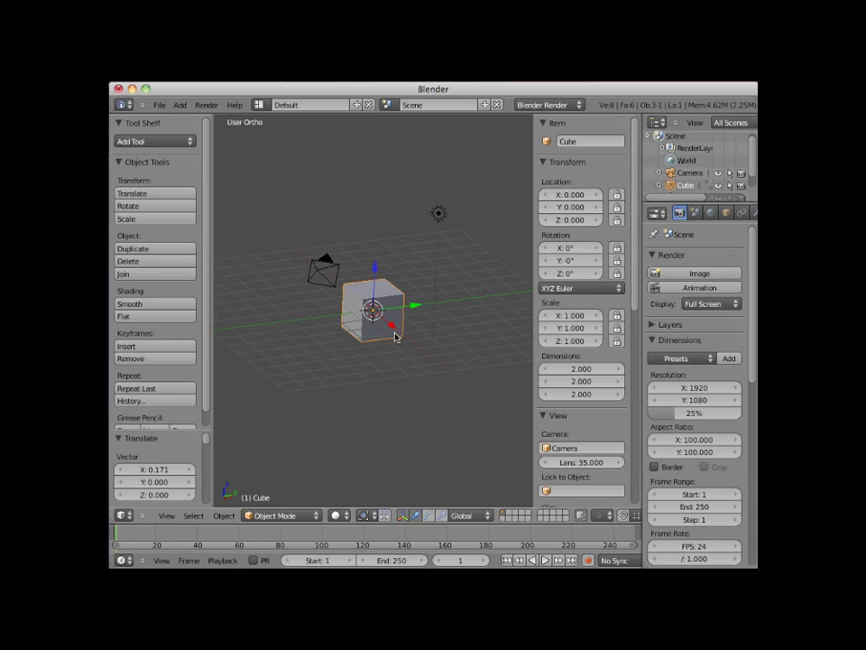
{"action": "left_click_drag", "start_coordinate": [393, 329], "coordinate": [437, 365]}
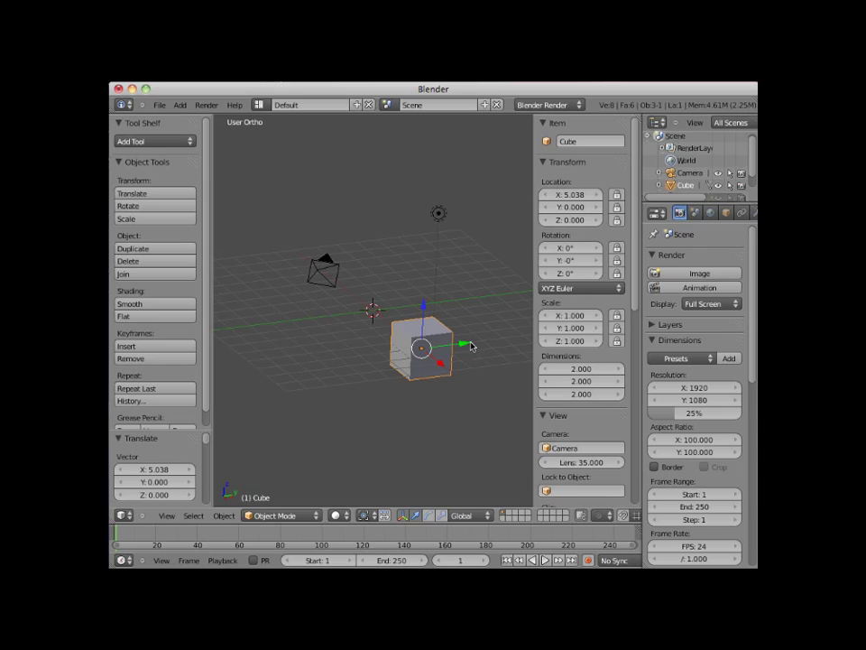
{"action": "left_click_drag", "start_coordinate": [466, 347], "coordinate": [384, 356]}
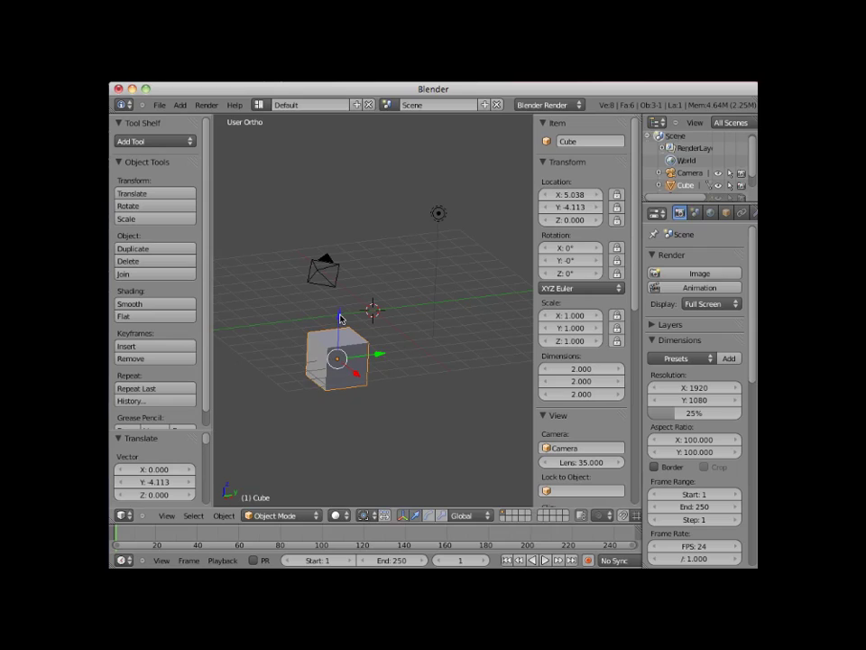
{"action": "left_click_drag", "start_coordinate": [341, 319], "coordinate": [340, 256]}
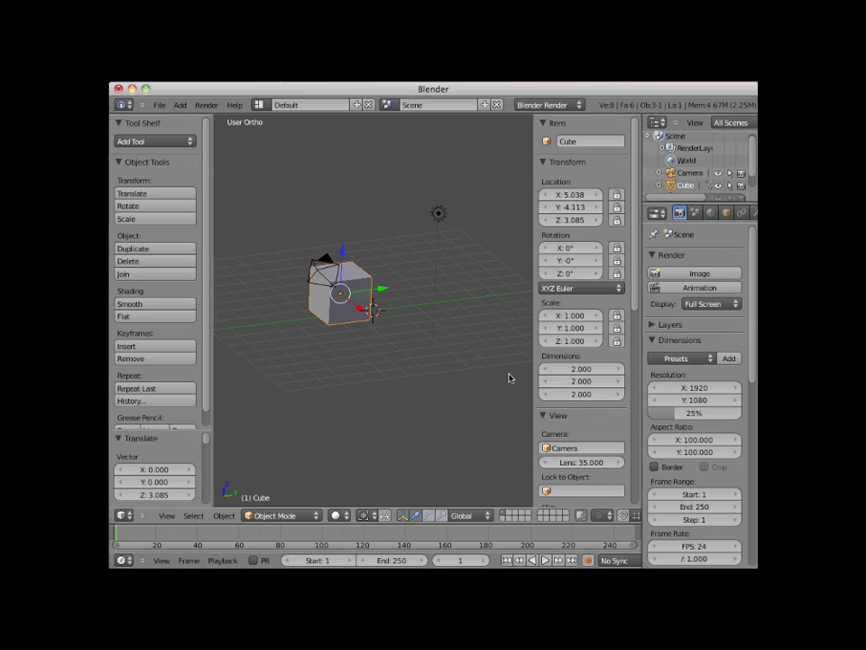
Step: Set the cube's Y dimension to 4 so its scale becomes 1, 2, 1
{"action": "left_click", "coordinate": [587, 383]}
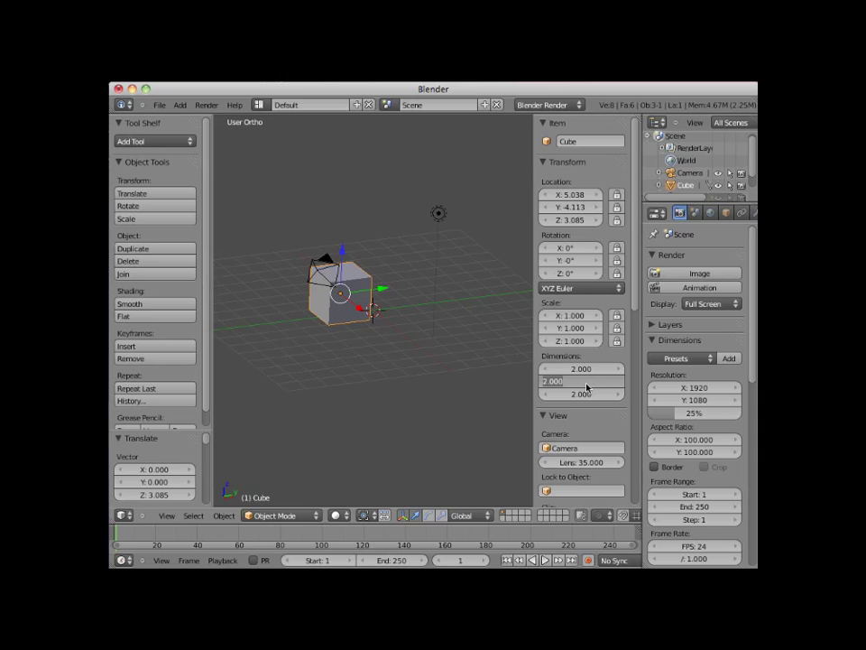
{"action": "key", "text": "BackSpace"}
{"action": "type", "text": "4"}
{"action": "key", "text": "Return"}
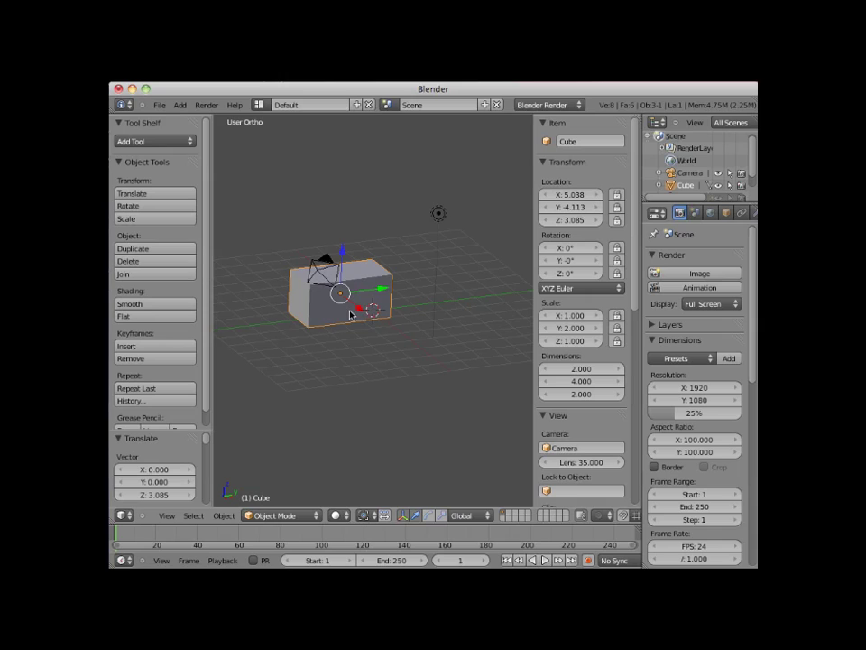
{"action": "scroll", "coordinate": [340, 351], "scroll_direction": "up", "scroll_amount": 1}
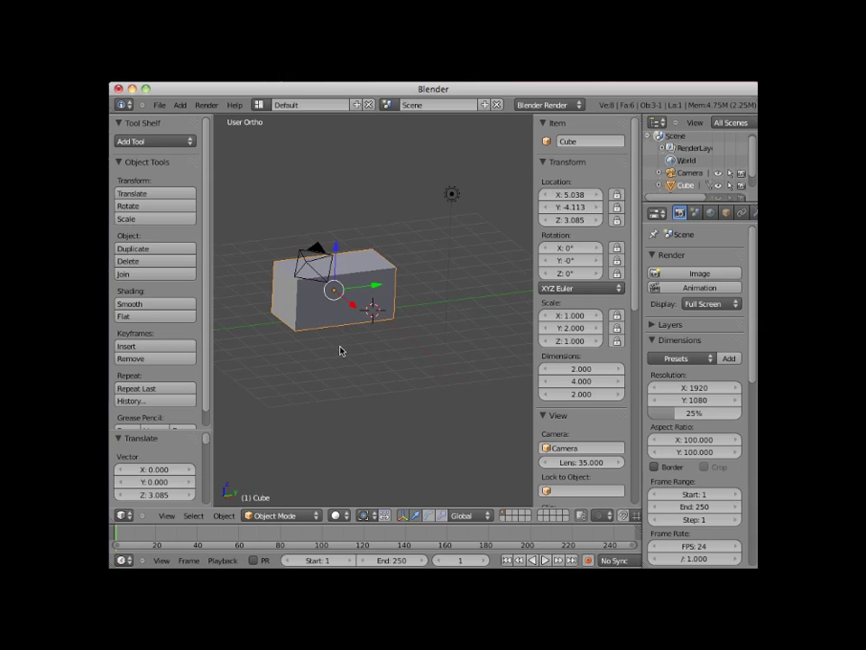
{"action": "scroll", "coordinate": [340, 351], "scroll_direction": "up", "scroll_amount": 1}
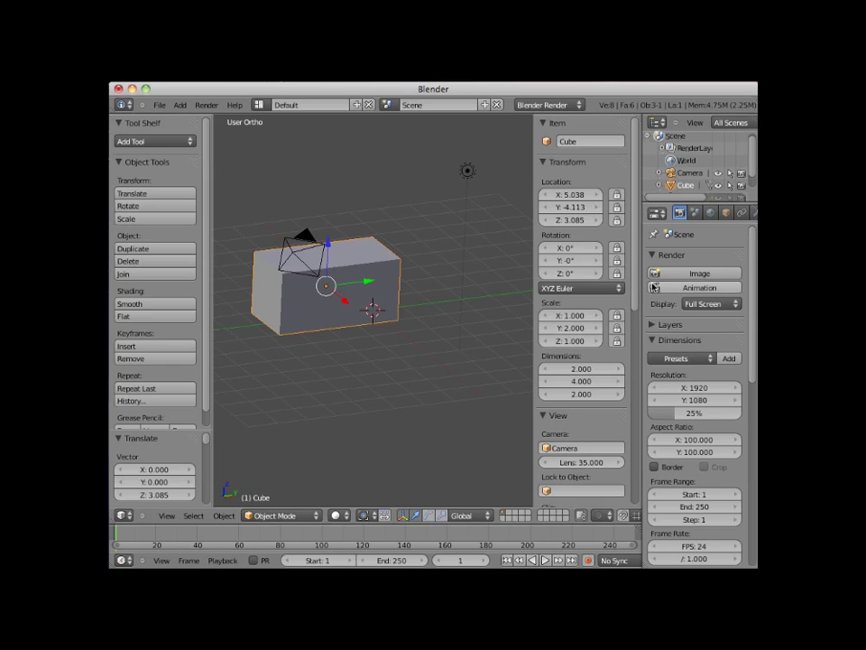
Step: Change Grid Floor Lines in the N-panel's Display section from 16 to 100
{"action": "left_click_drag", "start_coordinate": [635, 282], "coordinate": [629, 481]}
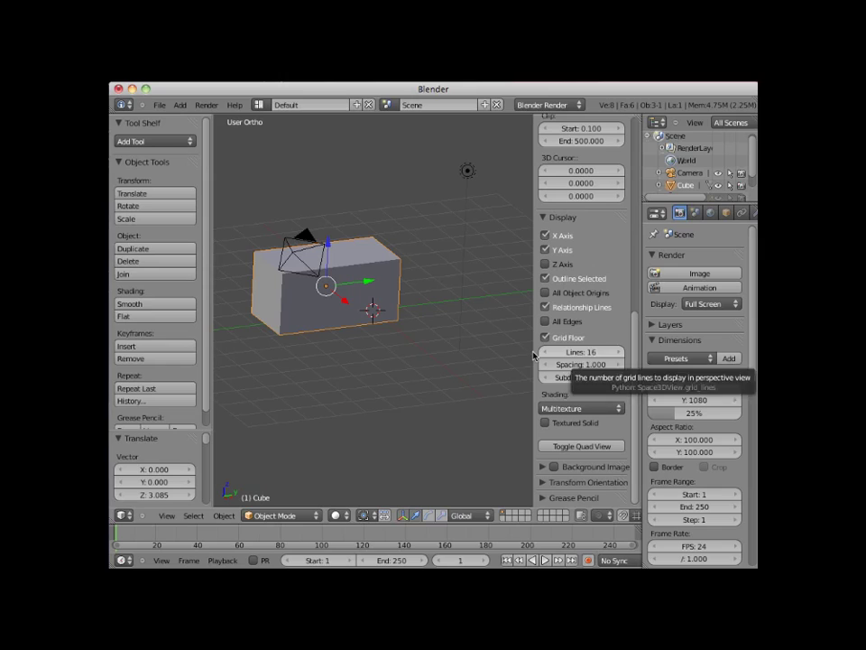
{"action": "left_click", "coordinate": [593, 356]}
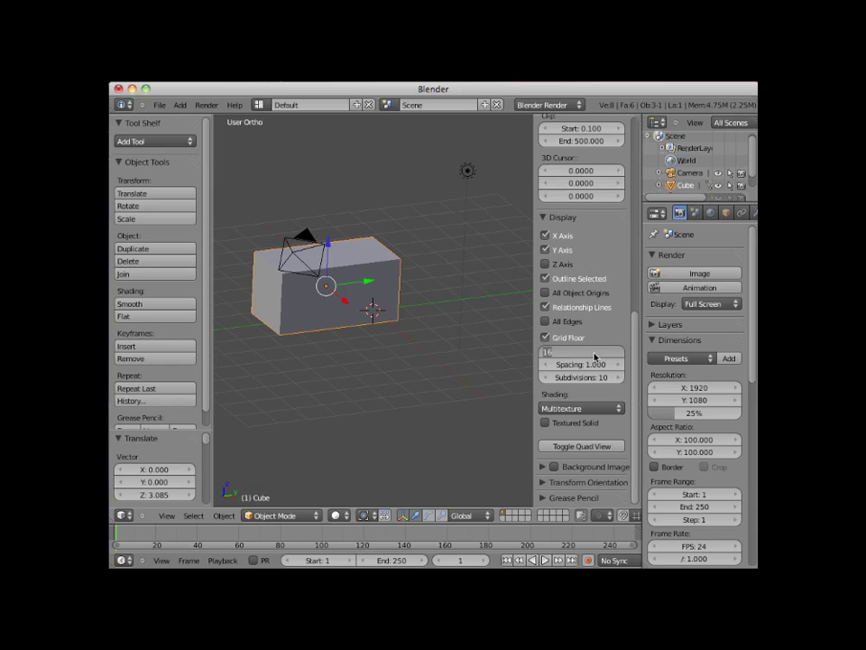
{"action": "type", "text": "100"}
{"action": "key", "text": "Return"}
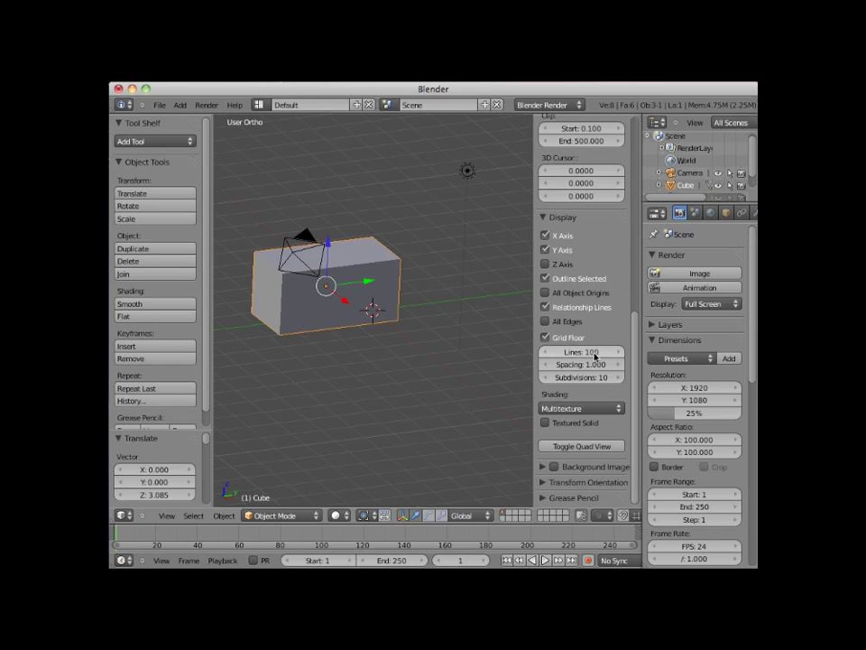
{"action": "scroll", "coordinate": [416, 348], "scroll_direction": "down", "scroll_amount": 10}
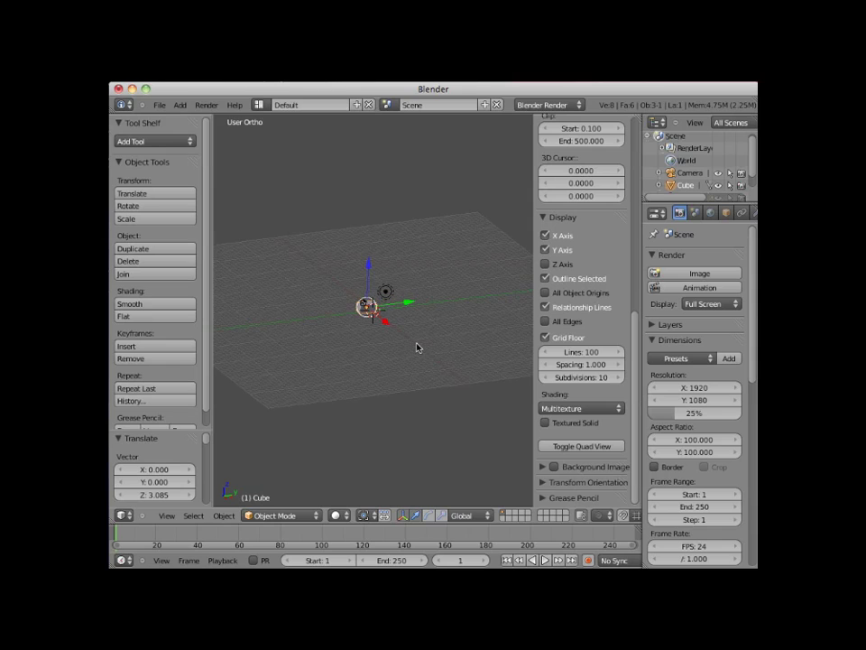
{"action": "scroll", "coordinate": [416, 349], "scroll_direction": "up", "scroll_amount": 10}
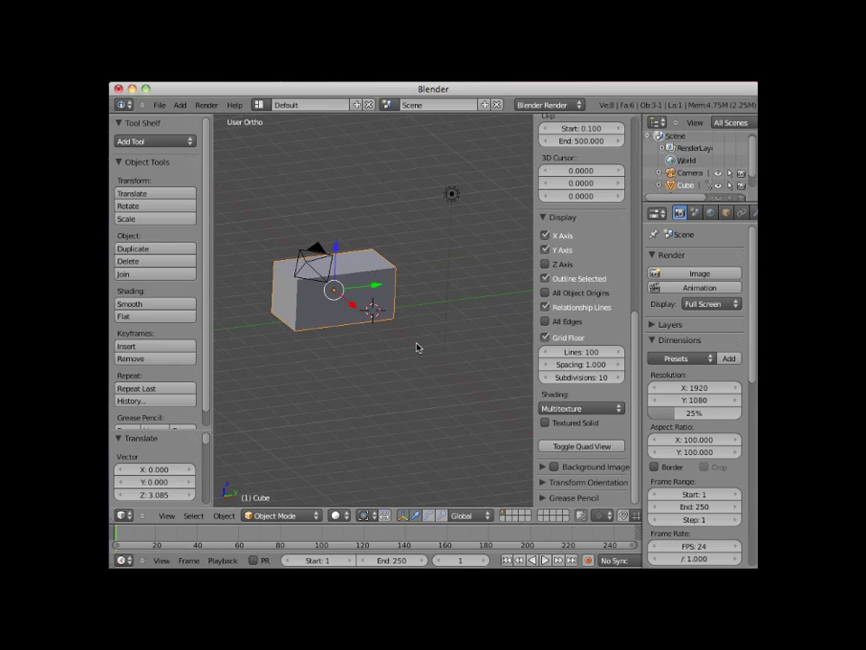
Step: Set the Scene unit system to Metric so dimensions read 2m × 4m × 2m
{"action": "left_click", "coordinate": [693, 214]}
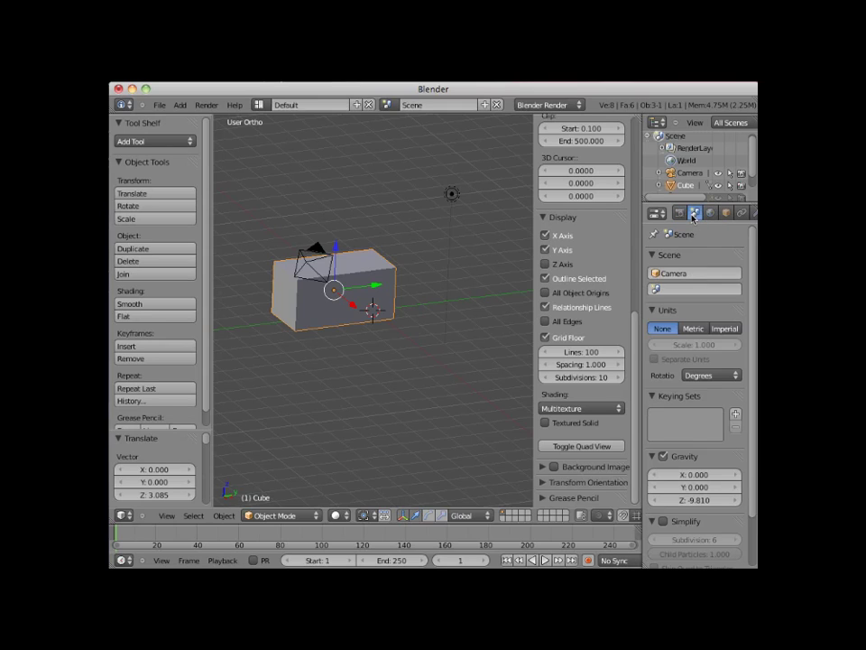
{"action": "left_click", "coordinate": [693, 330]}
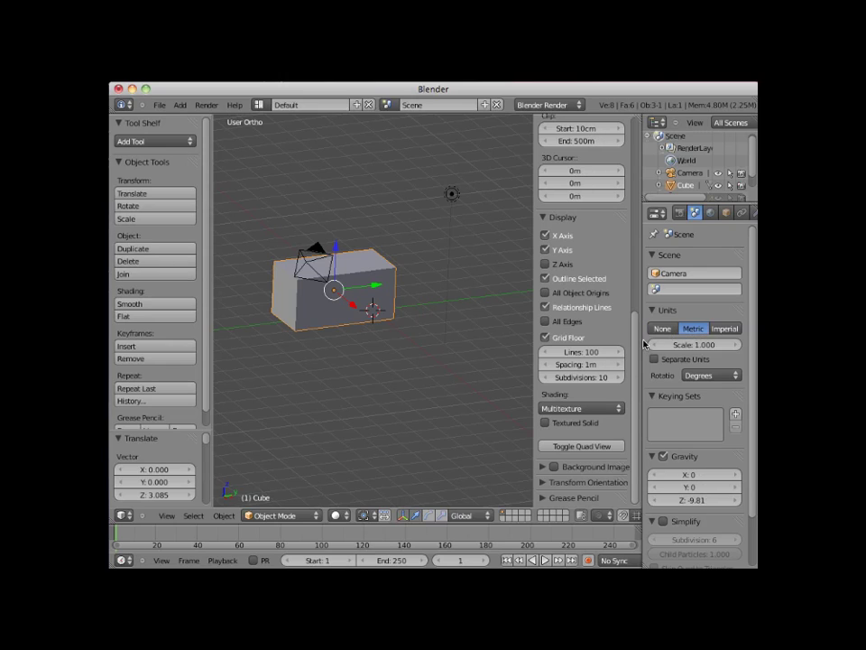
{"action": "left_click_drag", "start_coordinate": [636, 307], "coordinate": [623, 172]}
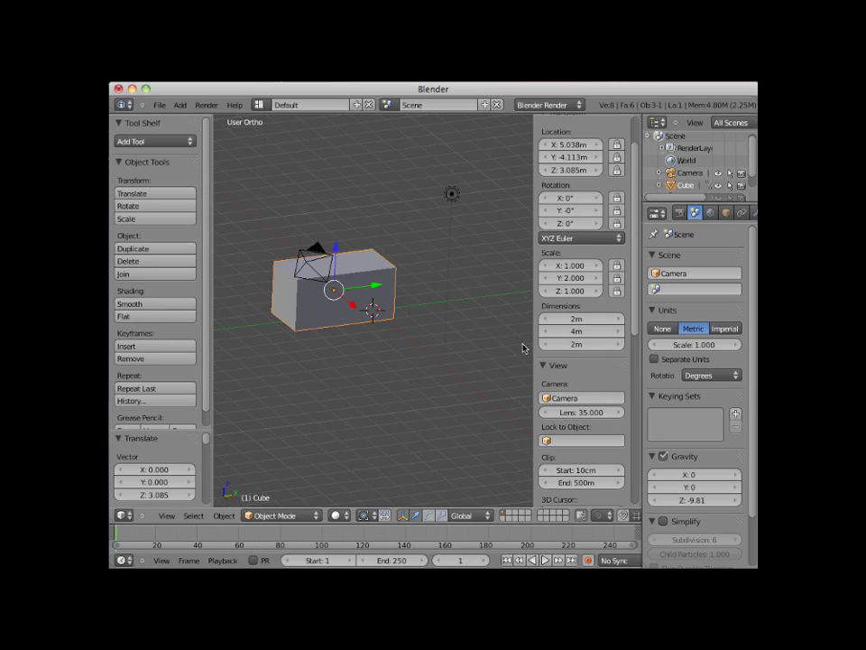
{"action": "left_click", "coordinate": [692, 348]}
{"action": "type", "text": "10"}
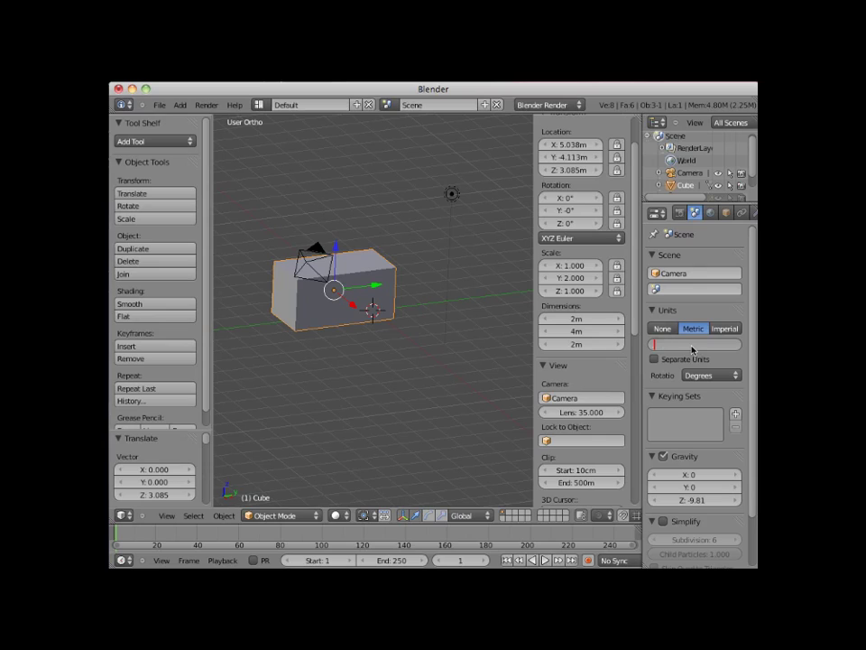
{"action": "key", "text": "Return"}
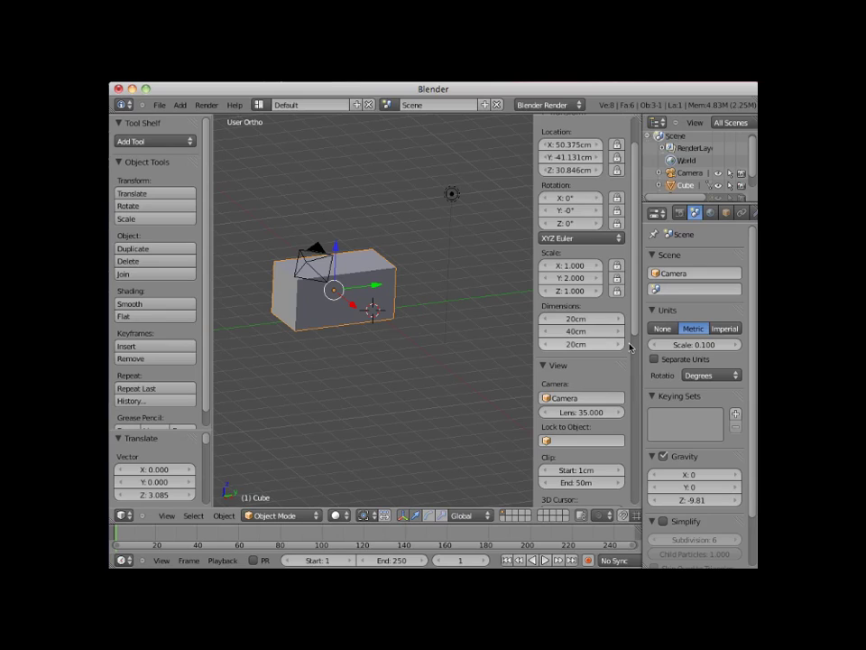
{"action": "left_click", "coordinate": [685, 345]}
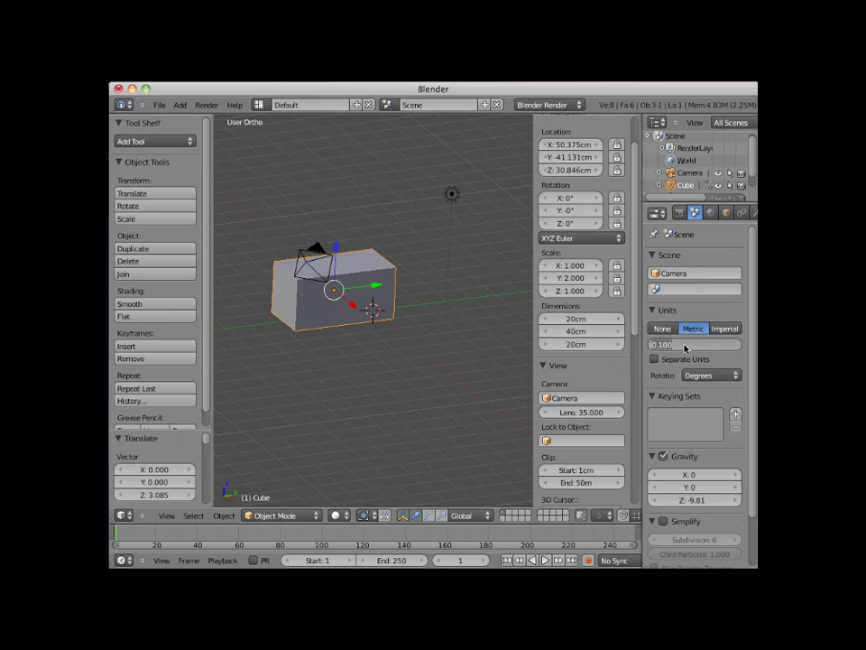
{"action": "type", "text": "1"}
{"action": "key", "text": "Return"}
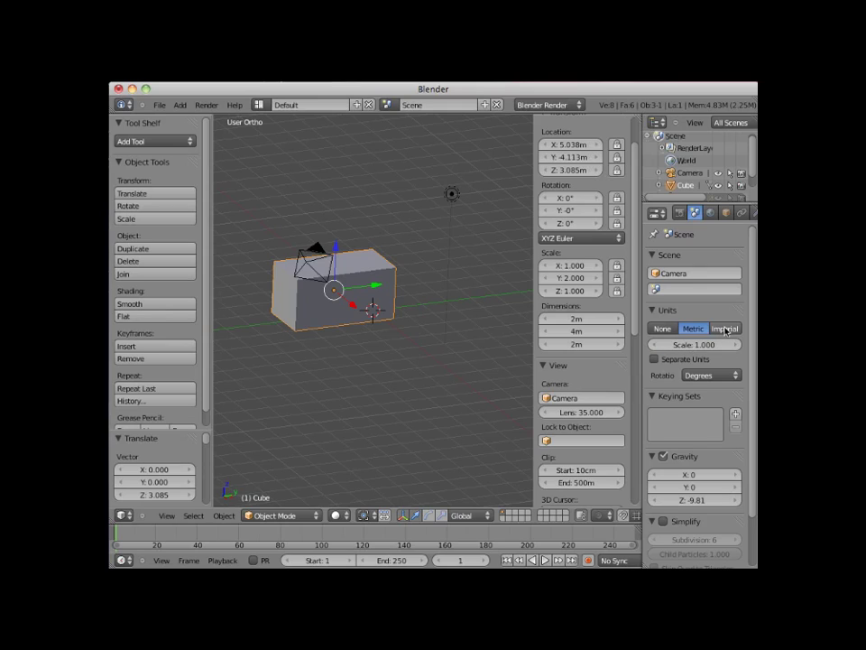
Step: Choose Imperial units with Unit Scale 0.305 and enable Separate Units
{"action": "left_click", "coordinate": [725, 328]}
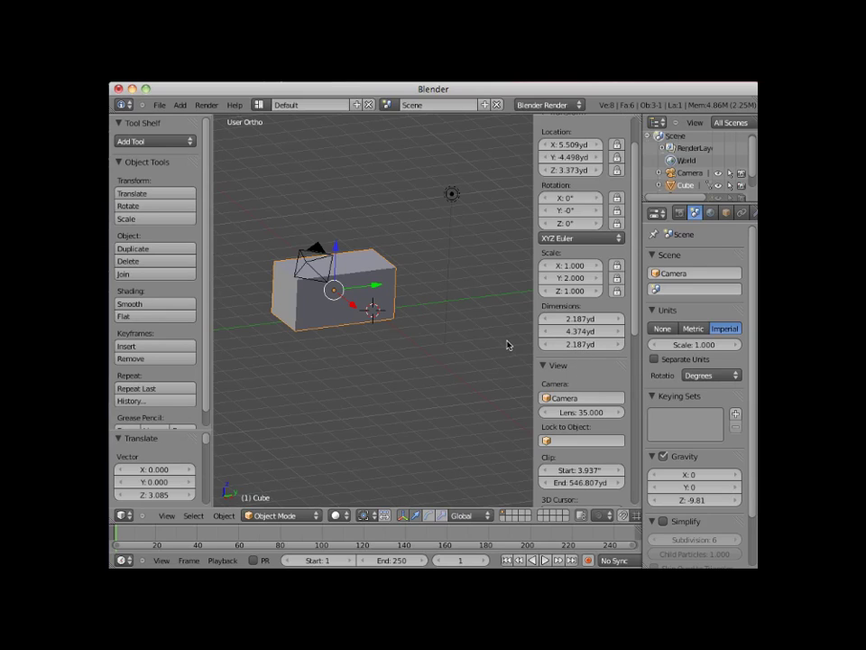
{"action": "left_click", "coordinate": [699, 345]}
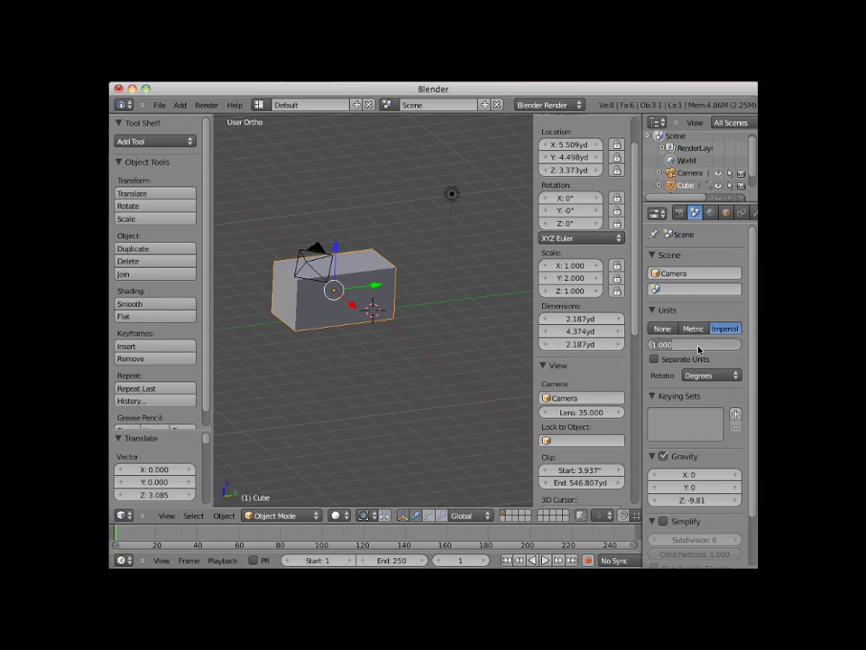
{"action": "type", "text": "305"}
{"action": "key", "text": "Return"}
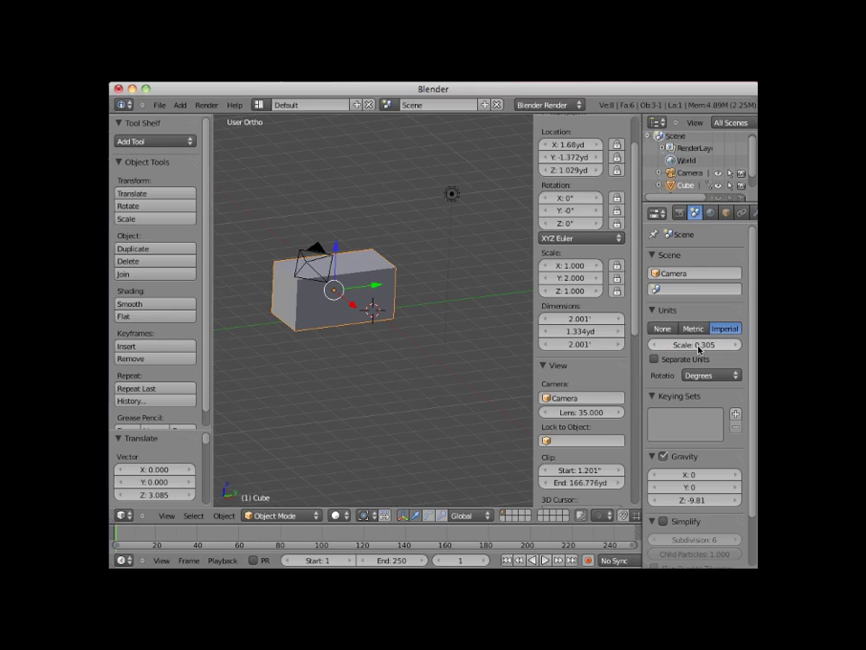
{"action": "left_click", "coordinate": [655, 359]}
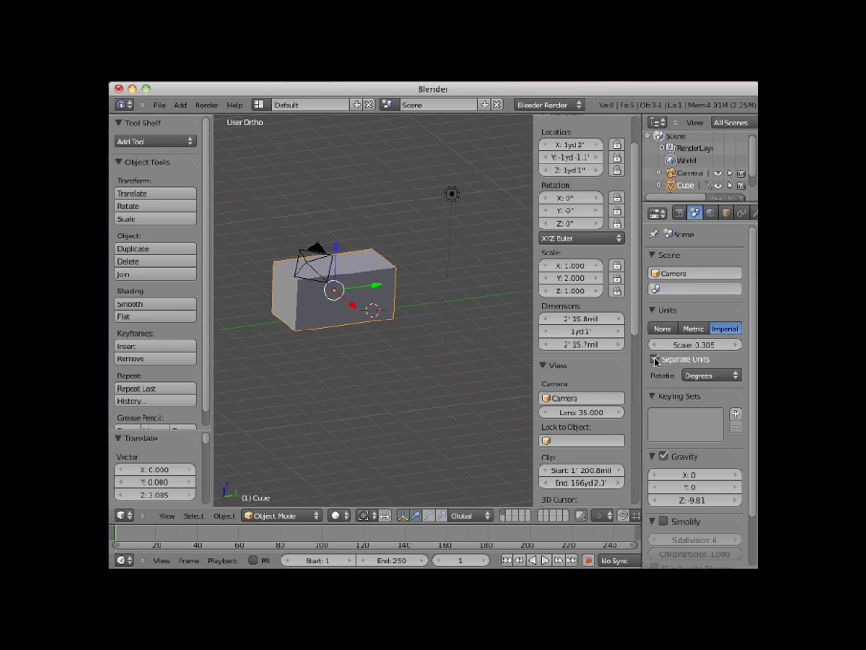
Step: Enter cube dimensions X 2', Y 4' and Z 2' in the N-panel
{"action": "left_click", "coordinate": [578, 319]}
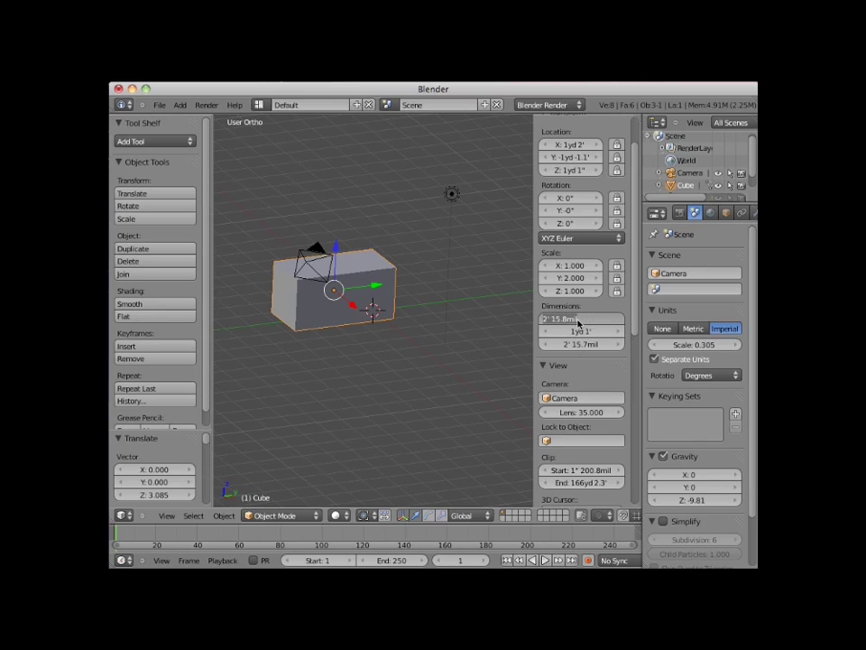
{"action": "type", "text": "2'"}
{"action": "key", "text": "Return"}
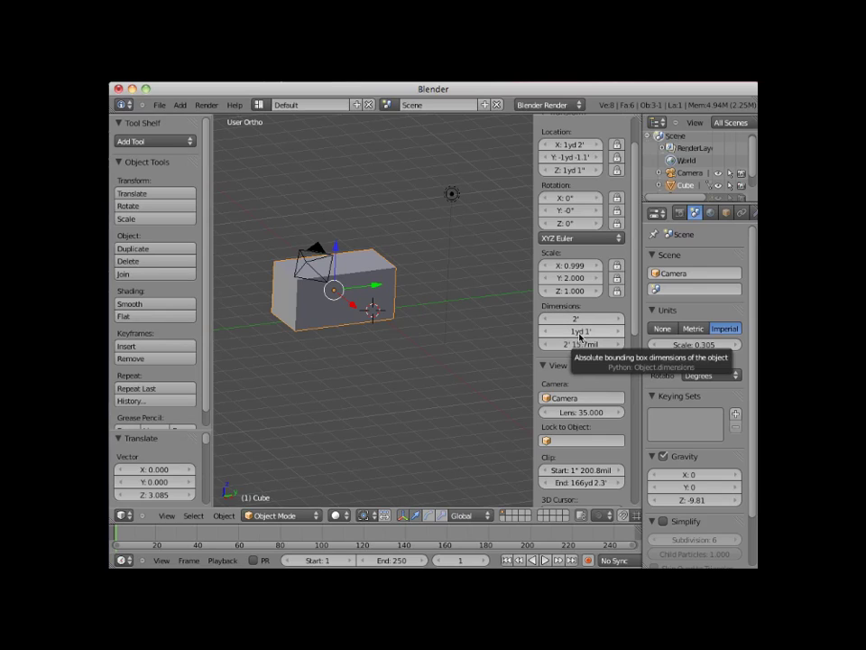
{"action": "left_click", "coordinate": [580, 332]}
{"action": "key", "text": "BackSpace"}
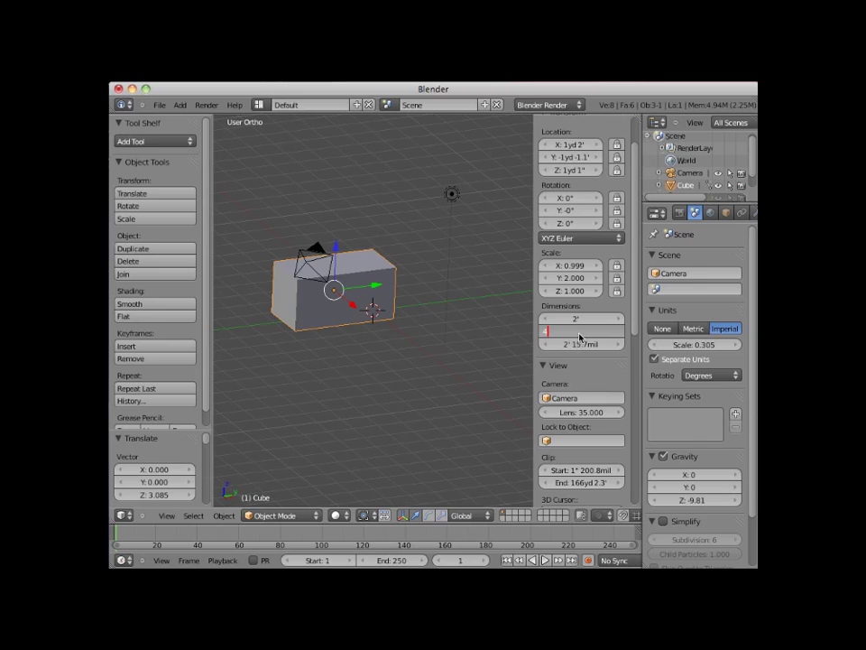
{"action": "type", "text": "4'"}
{"action": "key", "text": "Return"}
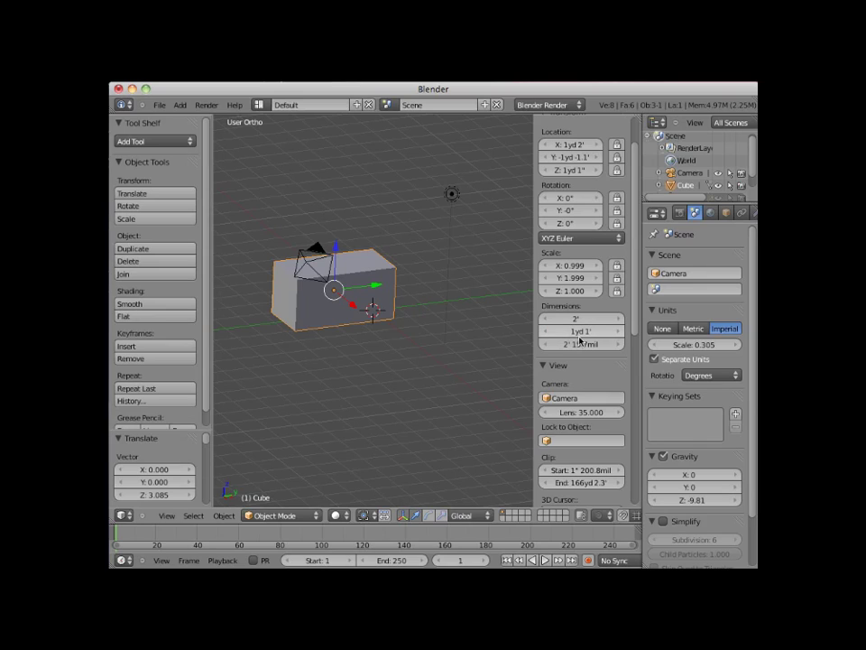
{"action": "left_click", "coordinate": [578, 345]}
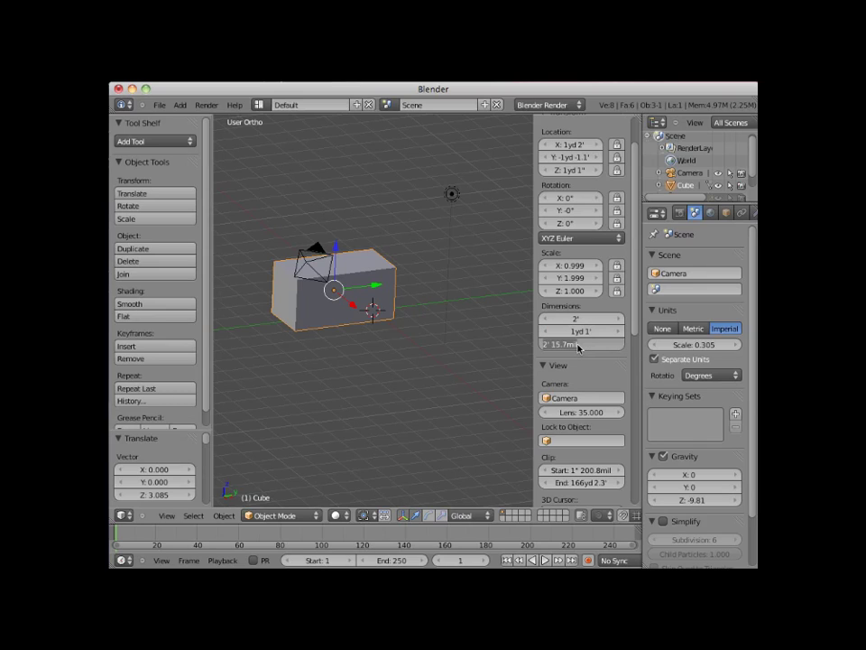
{"action": "type", "text": "2'"}
{"action": "key", "text": "Return"}
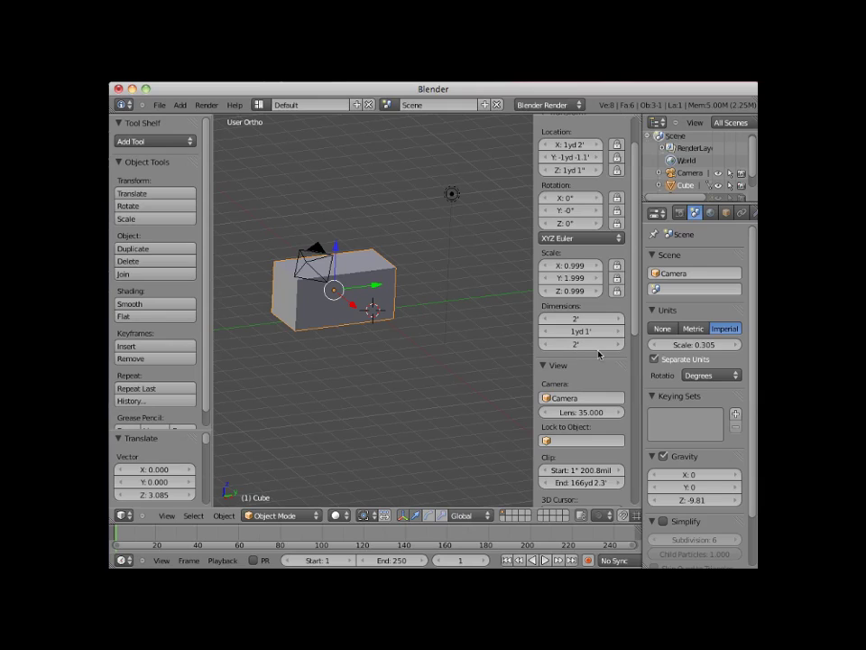